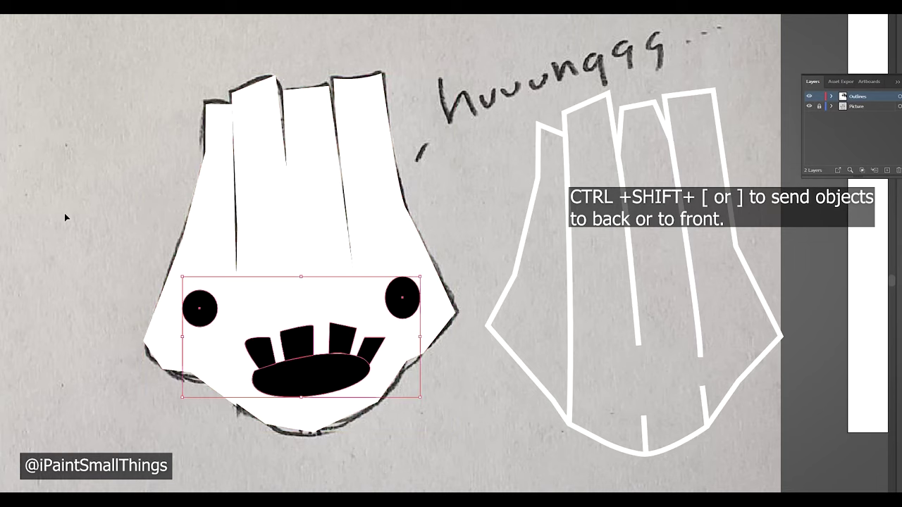
# Step: Select all four teeth above the mouth on the striped mask
pyautogui.click(64, 214)
pyautogui.keyDown('alt'); pyautogui.scroll(5, 324, 383); pyautogui.keyUp('alt')
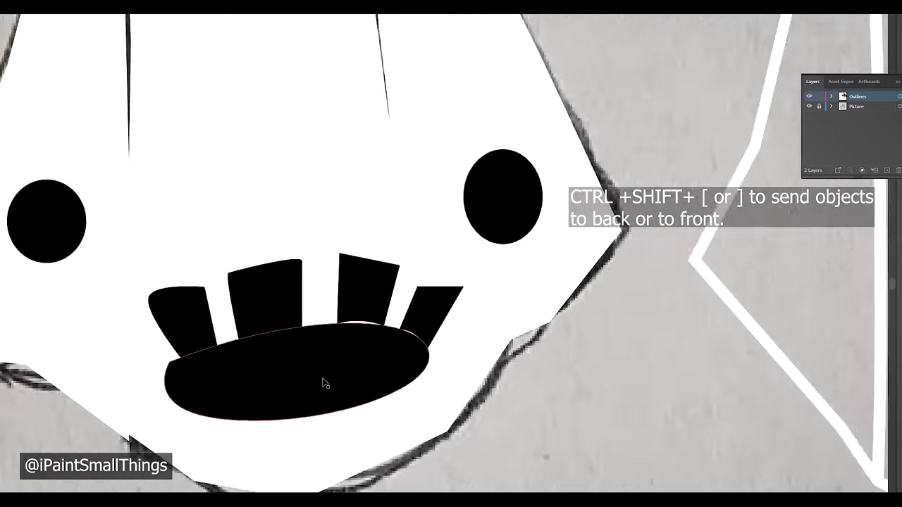
pyautogui.click(323, 383)
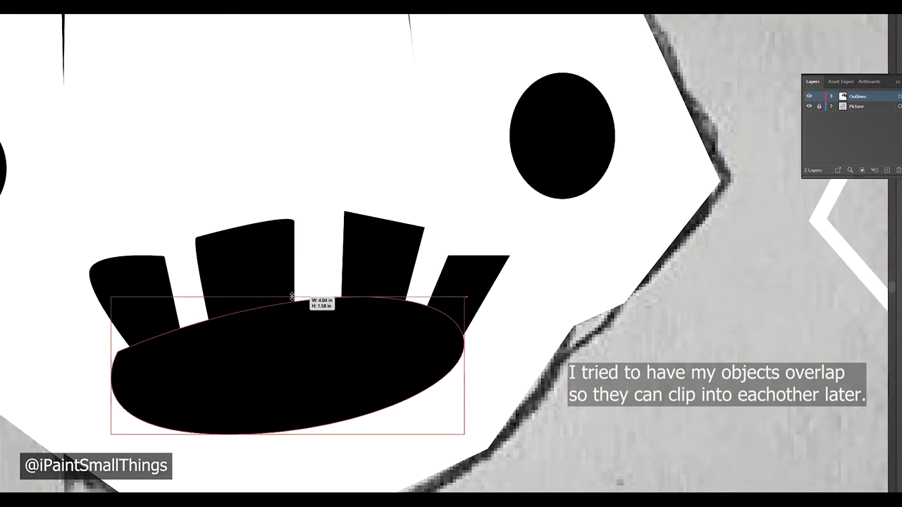
pyautogui.click(377, 264)
pyautogui.keyDown('shift'); pyautogui.click(244, 277); pyautogui.keyUp('shift')
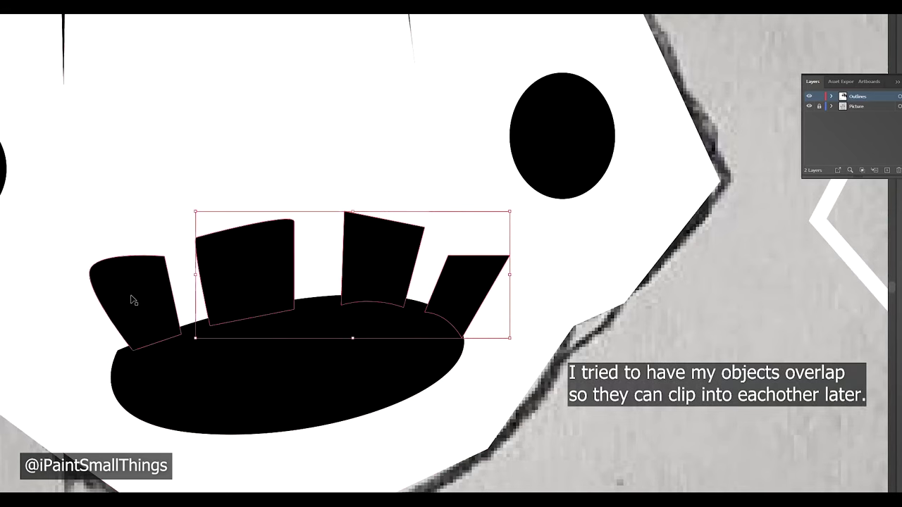
pyautogui.keyDown('shift'); pyautogui.click(131, 298); pyautogui.keyUp('shift')
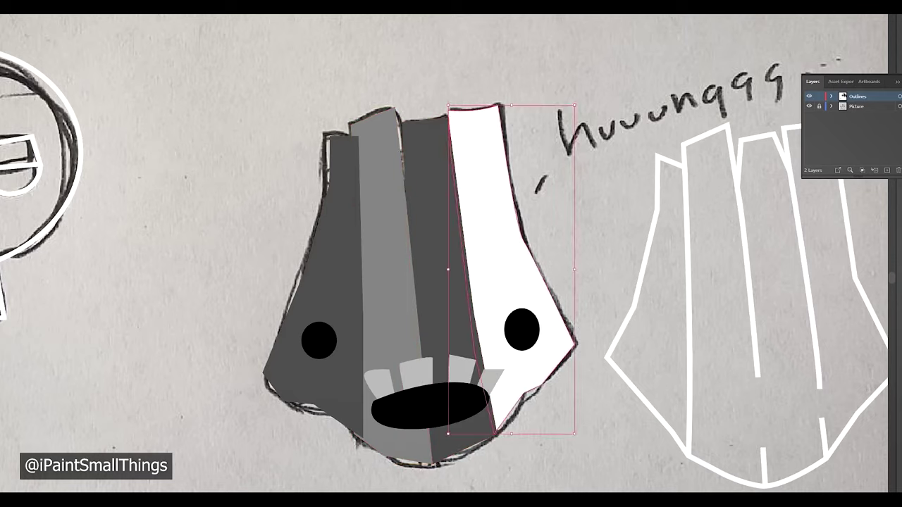
# Step: Give the striped mask's outermost white strip the same lighter grey fill as its second strip and review the finished mask set
pyautogui.click(188, 165)
pyautogui.click(231, 172)
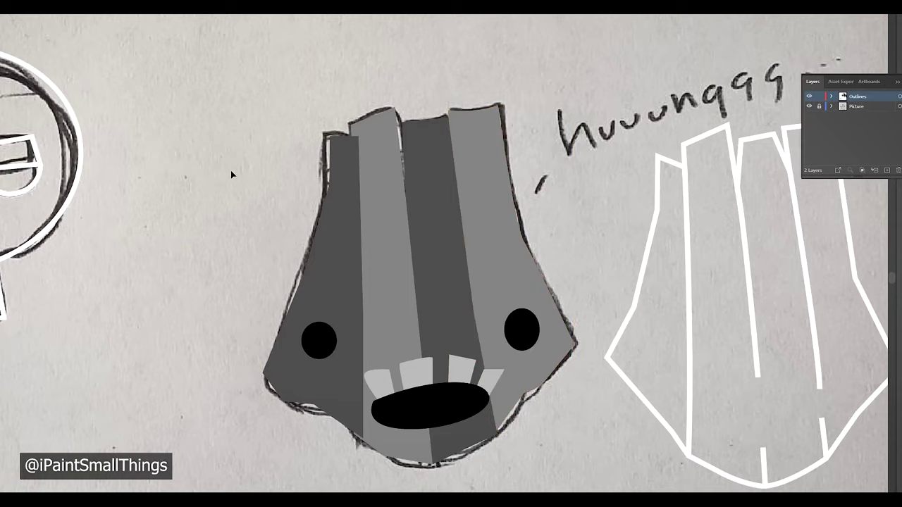
pyautogui.keyDown('alt'); pyautogui.scroll(2, 499, 270); pyautogui.keyUp('alt')
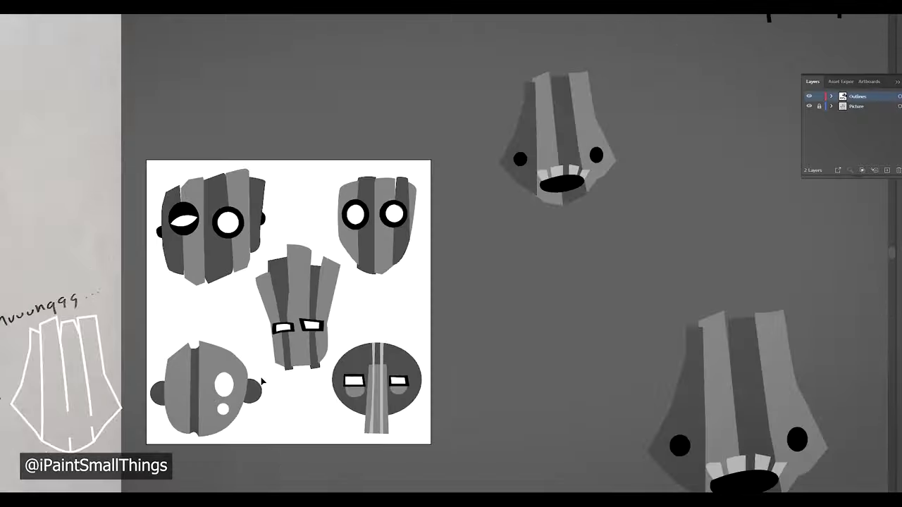
pyautogui.keyDown('alt'); pyautogui.scroll(2, 260, 382); pyautogui.keyUp('alt')
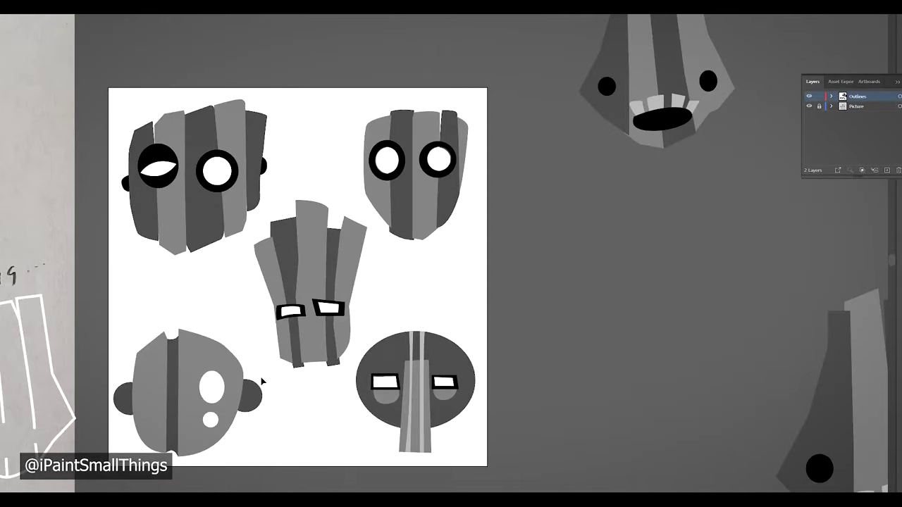
pyautogui.scroll(2, 600, 319)
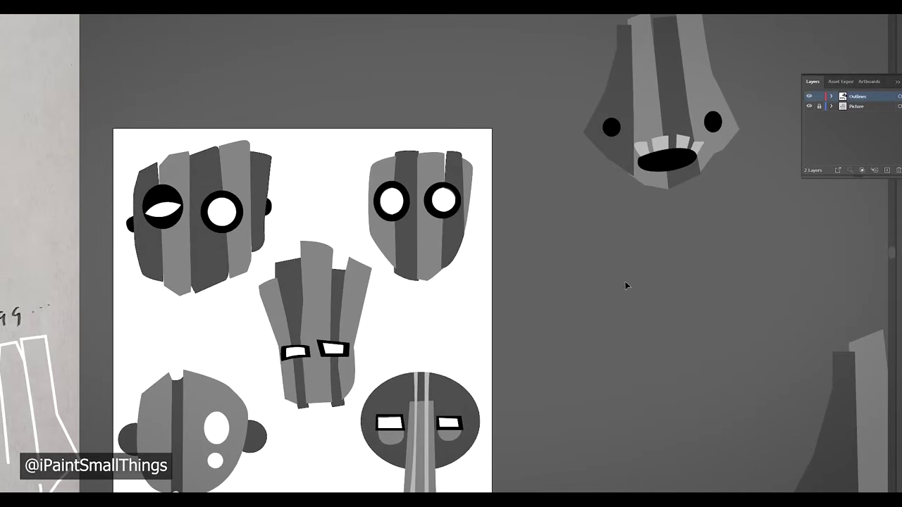
# Step: Switch to Blender and import the flat mask artwork into the empty scene
pyautogui.click(9, 26)
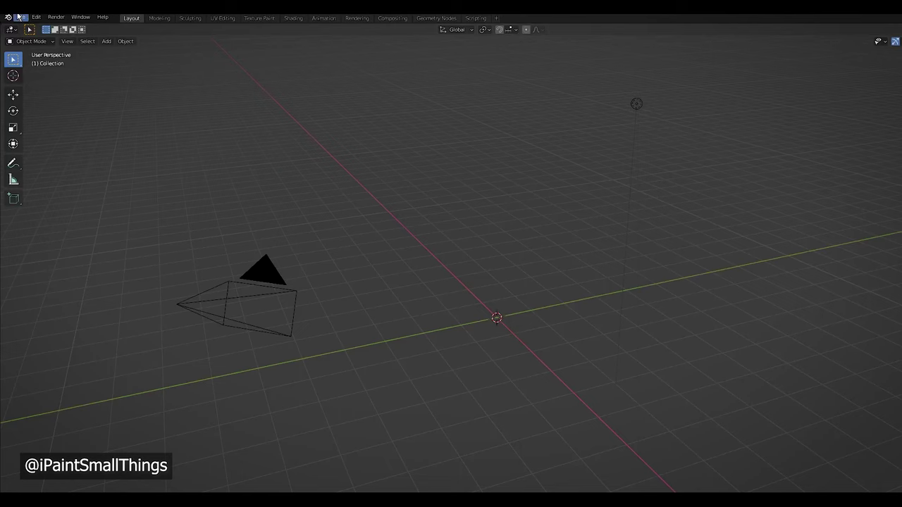
pyautogui.click(21, 17)
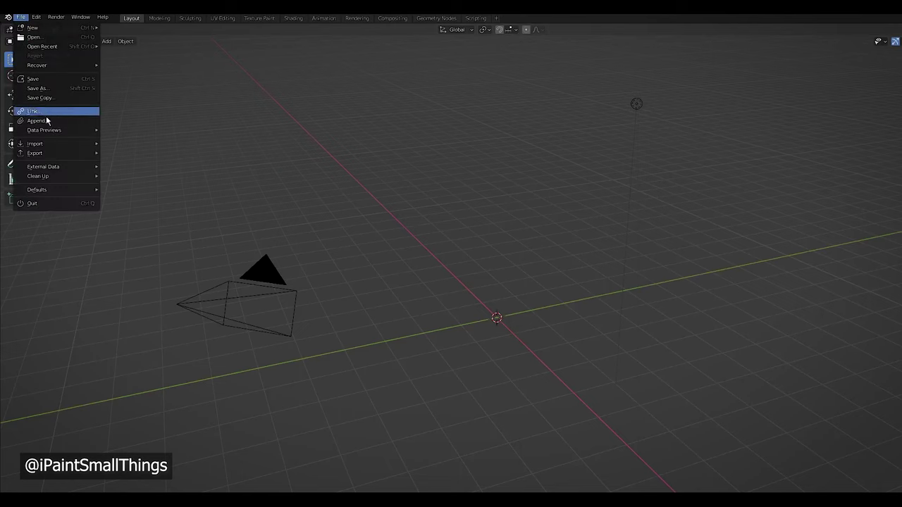
pyautogui.moveTo(44, 145)
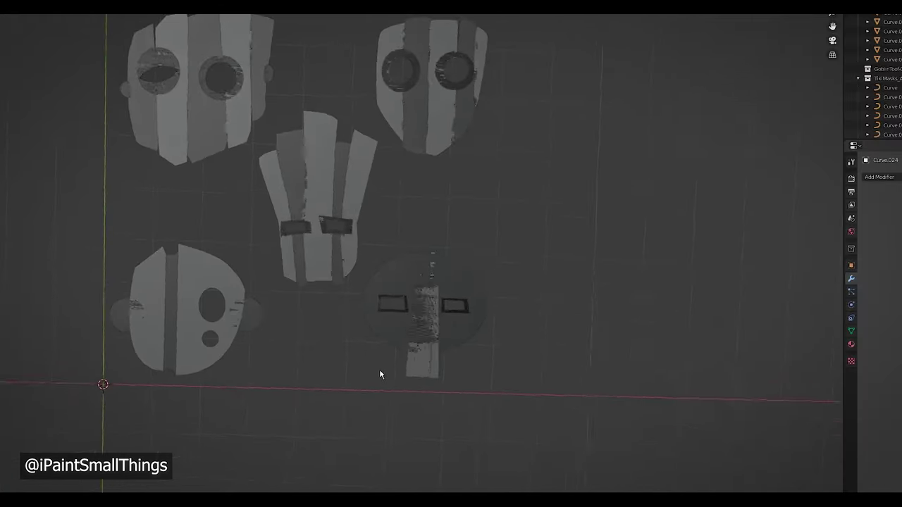
# Step: Set the origin of every imported mask piece to its own geometry using Origin to Geometry
pyautogui.scroll(4, 437, 339)
pyautogui.scroll(5, 453, 317)
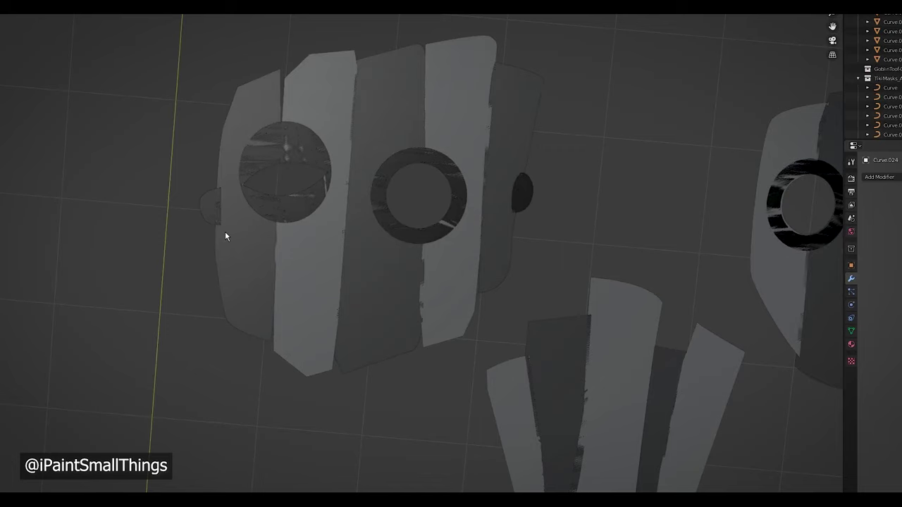
pyautogui.scroll(-8, 331, 227)
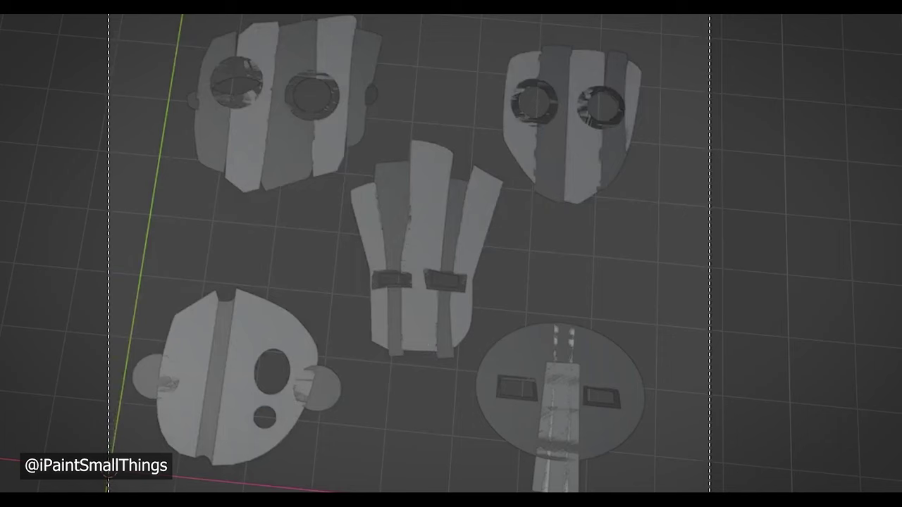
pyautogui.press('a')
pyautogui.rightClick(401, 243)
pyautogui.moveTo(402, 243)
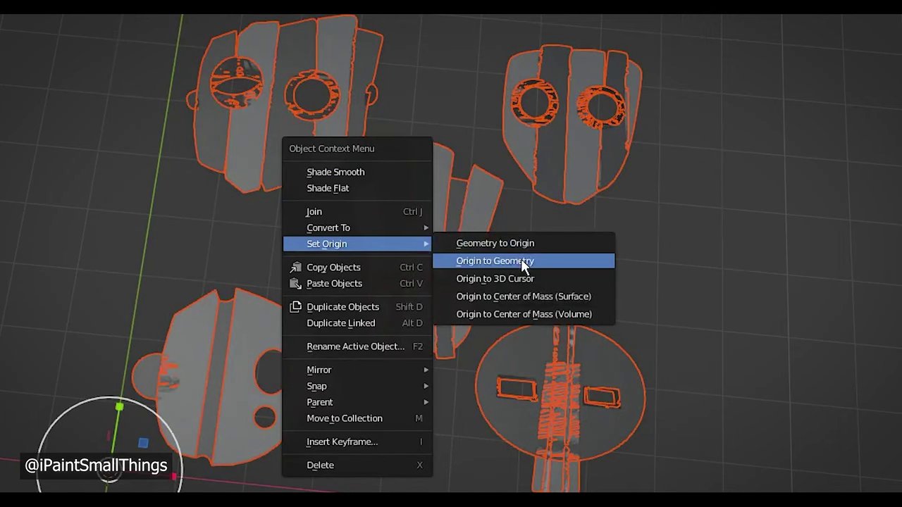
pyautogui.click(521, 260)
pyautogui.click(793, 282)
pyautogui.click(422, 239)
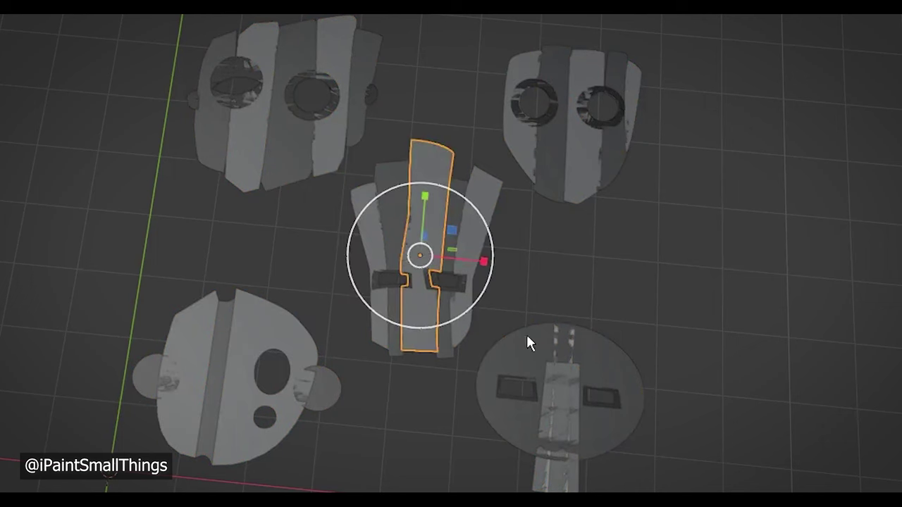
# Step: Select all the mask curves and convert them to meshes, keeping one piece active
pyautogui.moveTo(685, 492); pyautogui.dragTo(141, 10)
pyautogui.hotkey('ctrl', 'alt', 'b')
pyautogui.press('a')
pyautogui.rightClick(425, 214)
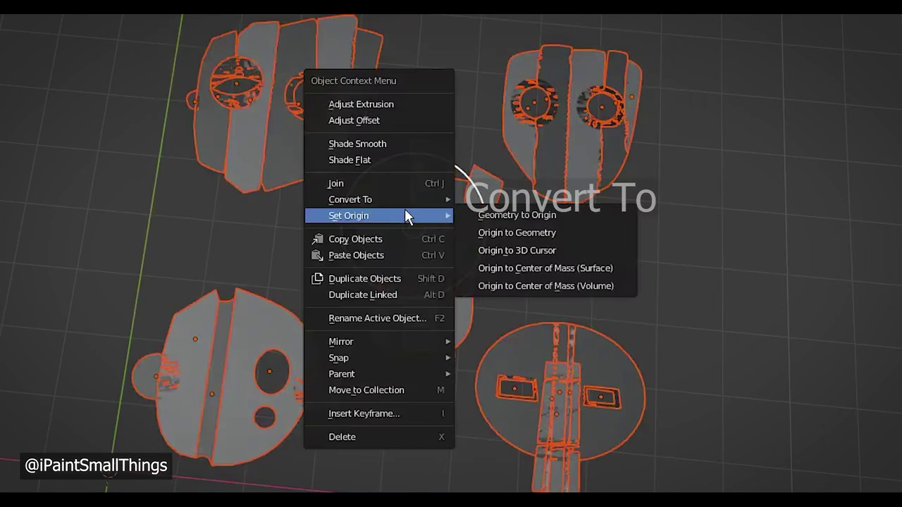
pyautogui.moveTo(396, 198)
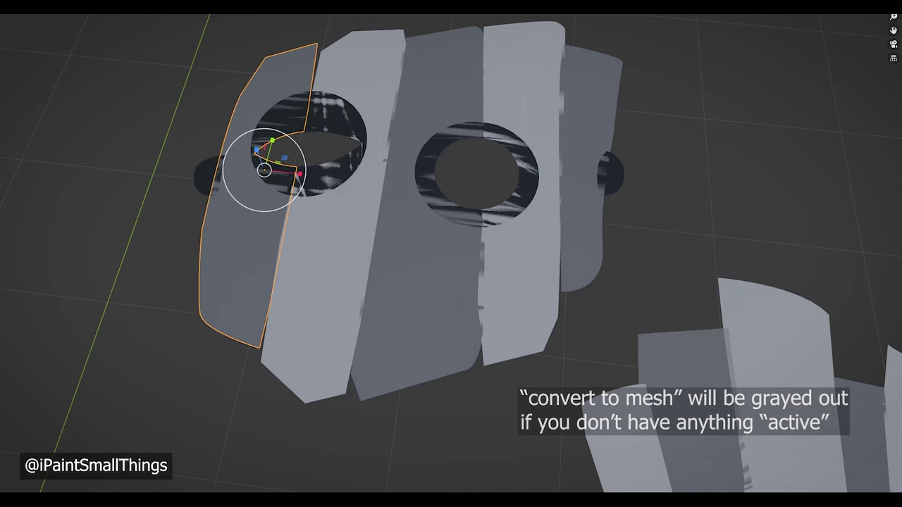
# Step: Extrude the faces of the first mask's outermost plank in Edit Mode to give it thickness
pyautogui.keyDown('shift'); pyautogui.click(583, 179); pyautogui.keyUp('shift')
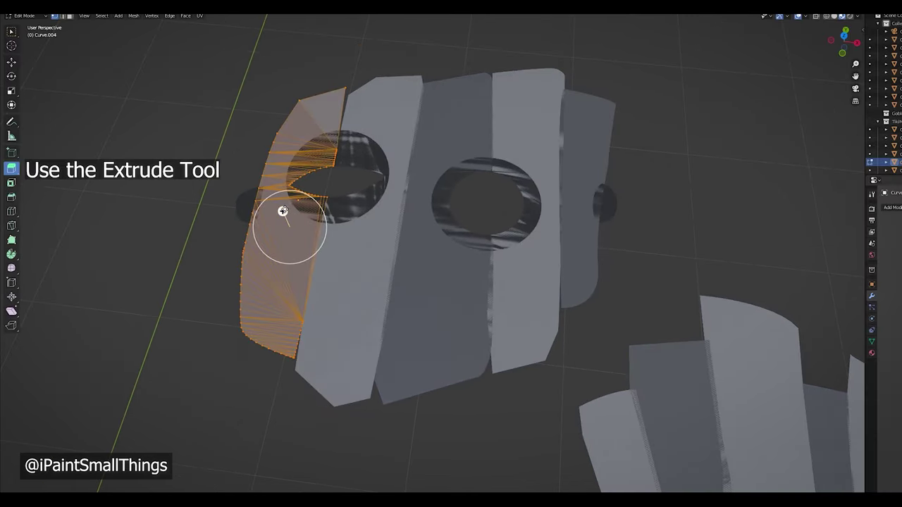
pyautogui.moveTo(282, 210); pyautogui.dragTo(277, 197)
pyautogui.moveTo(411, 246); pyautogui.dragTo(417, 174, button='middle')
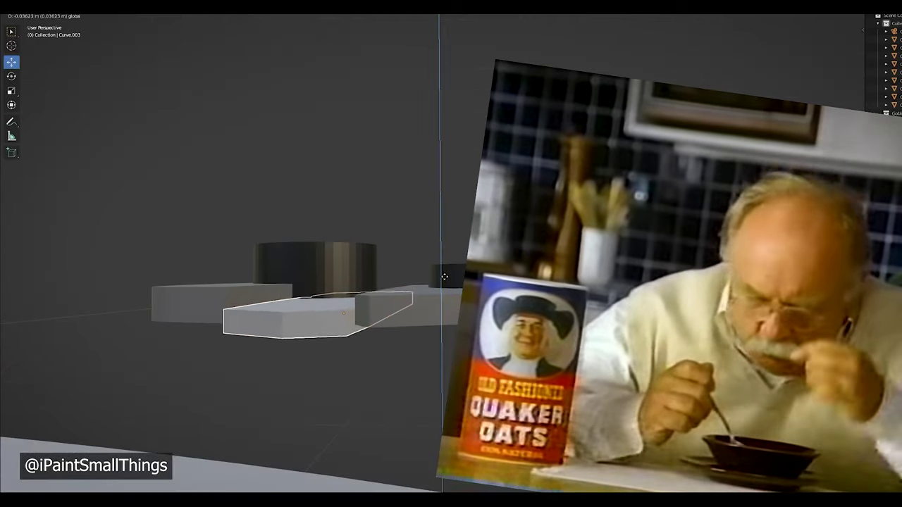
# Step: Move a mask plank about -0.036 m along Z and lower the selected geometry of another piece in wireframe
pyautogui.press('g')
pyautogui.press('z')
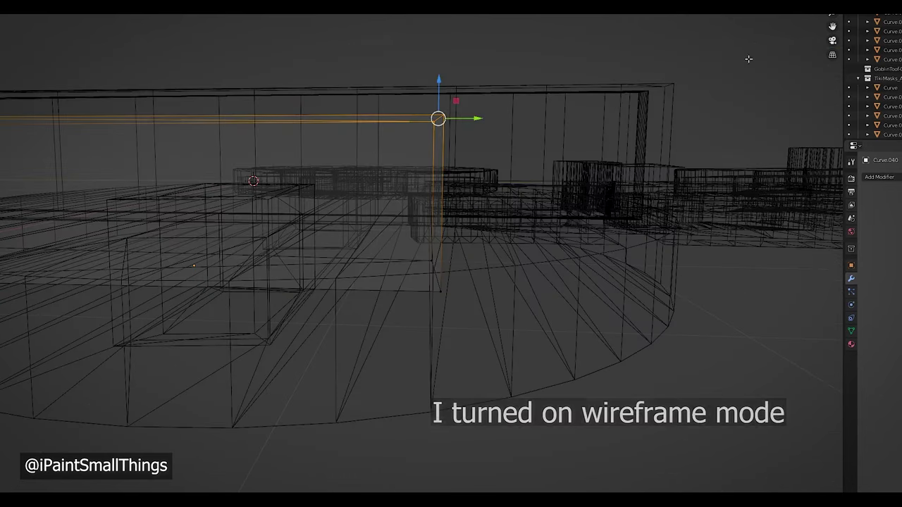
pyautogui.press('KP_1')
pyautogui.moveTo(435, 97); pyautogui.dragTo(435, 173)
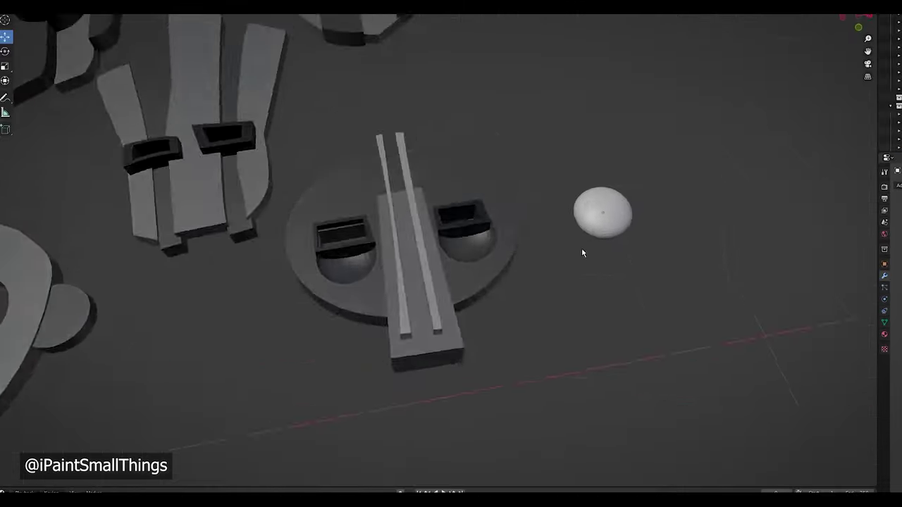
# Step: Select the toothed mask lying apart from the others and move it along X towards the rest of the masks
pyautogui.moveTo(582, 252); pyautogui.dragTo(512, 301, button='middle')
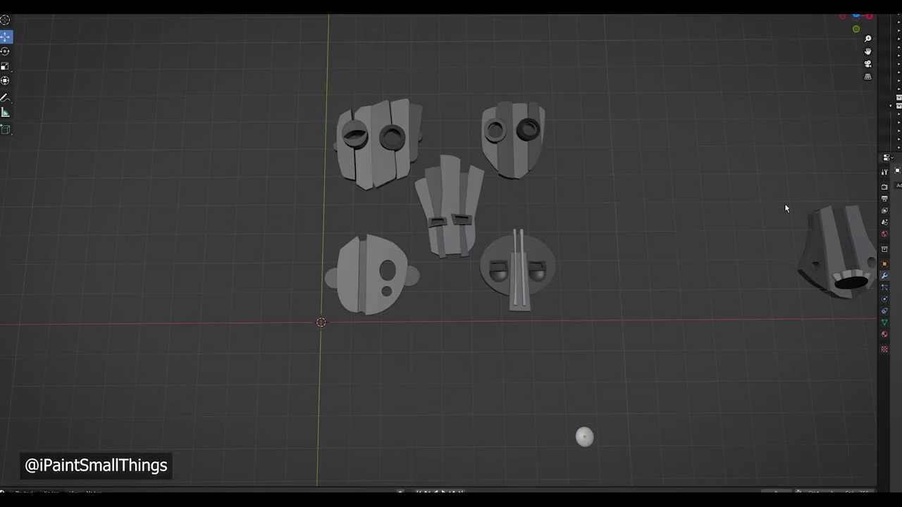
pyautogui.moveTo(786, 209); pyautogui.dragTo(877, 345)
pyautogui.moveTo(869, 275); pyautogui.dragTo(644, 275)
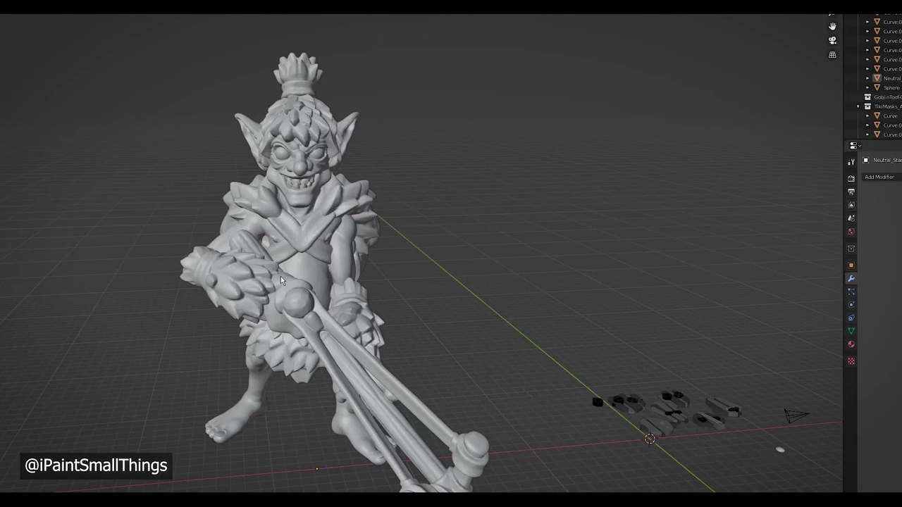
# Step: Add a mesh primitive to the scene with the goblin figure
pyautogui.hotkey('shift', 'a')
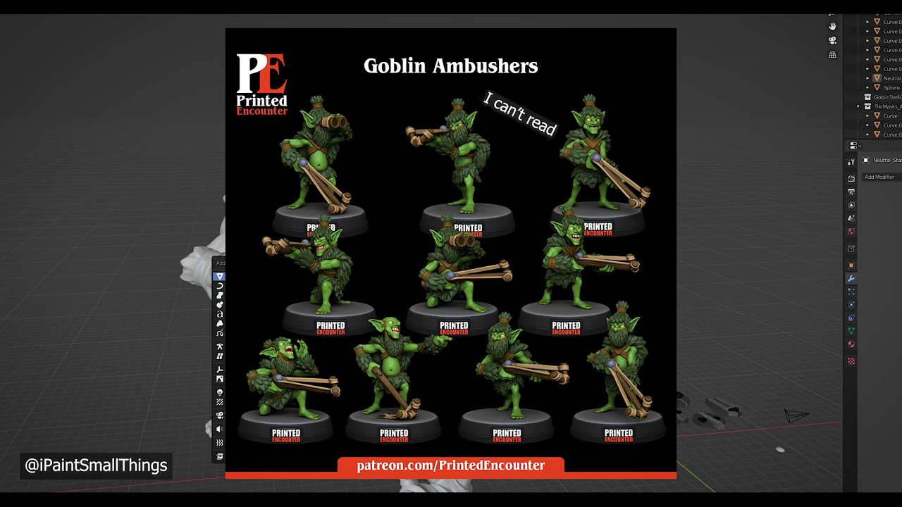
pyautogui.click(305, 286)
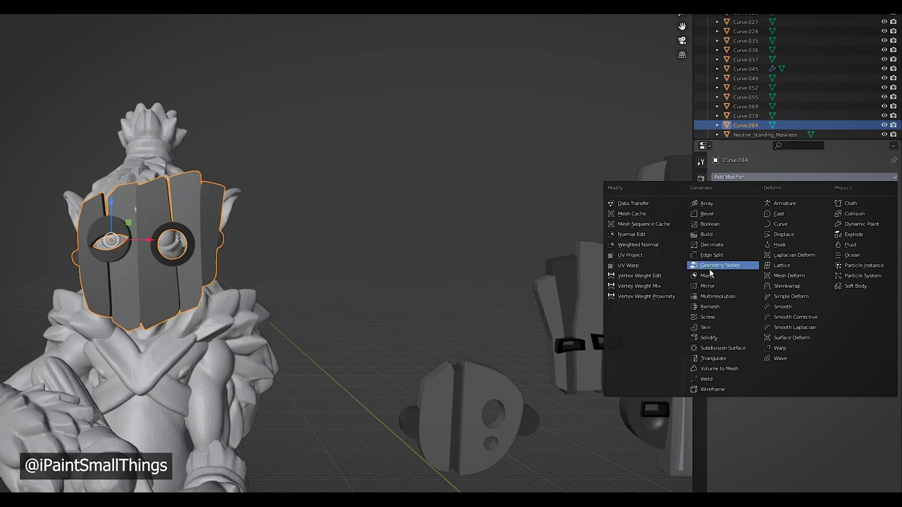
# Step: Add a Simple Deform modifier to the mask on the goblin's face, bending it 84.2° about Z with the goblin figure as origin
pyautogui.click(793, 296)
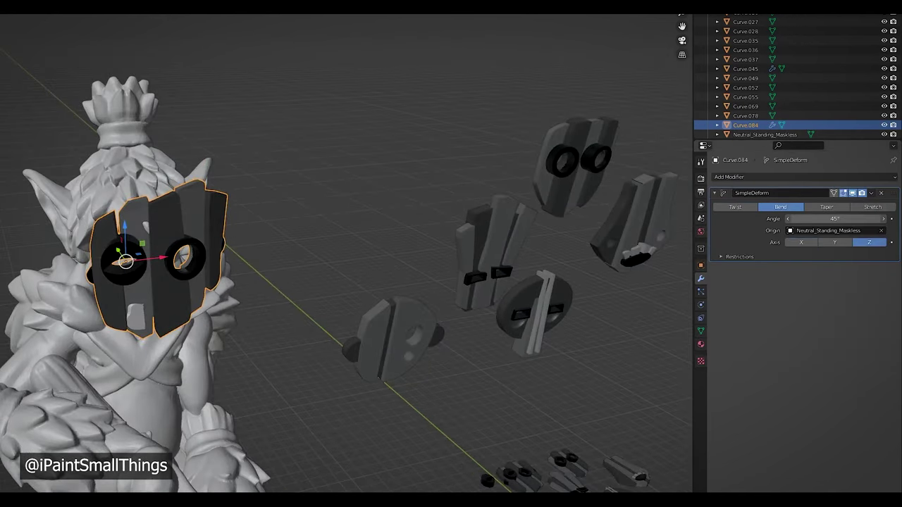
pyautogui.moveTo(835, 218); pyautogui.dragTo(795, 218)
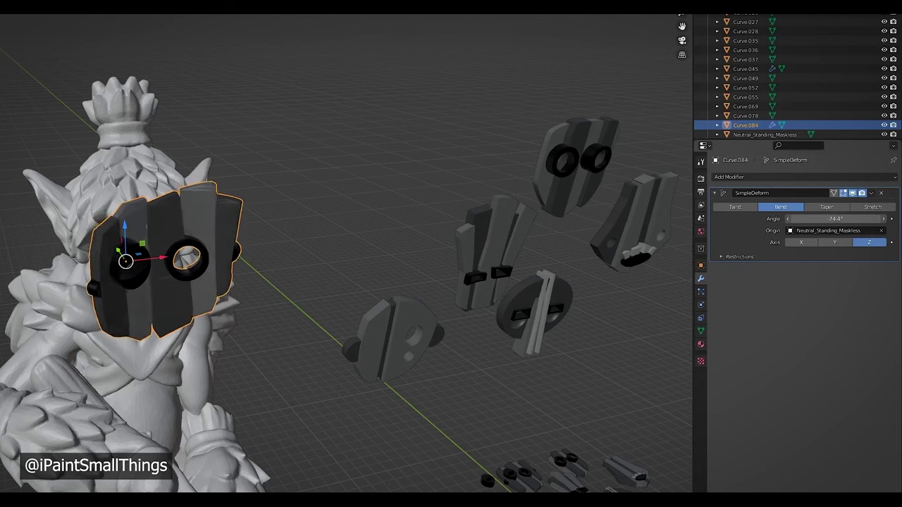
pyautogui.moveTo(864, 218); pyautogui.dragTo(879, 219)
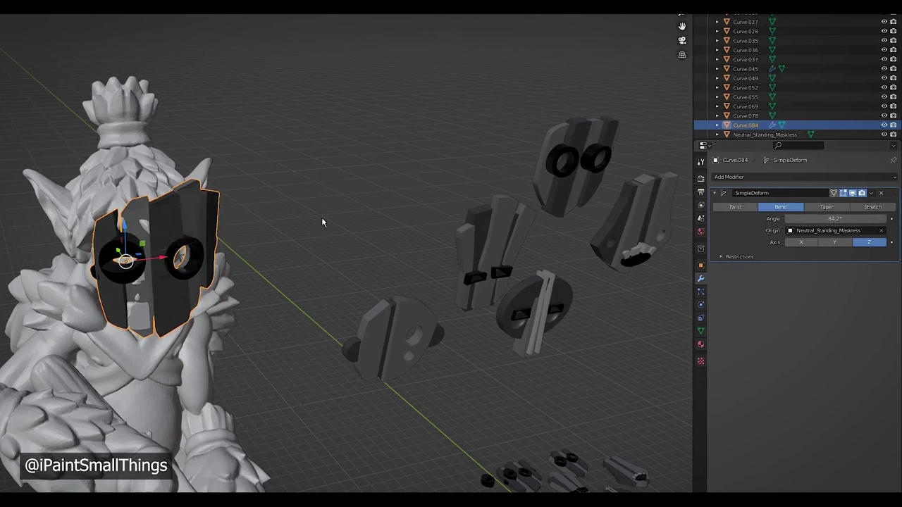
# Step: Shift the bent mask along X to centre it on the goblin's face and adjust its depth along Y
pyautogui.moveTo(322, 218); pyautogui.dragTo(286, 204, button='middle')
pyautogui.moveTo(148, 243); pyautogui.dragTo(136, 243)
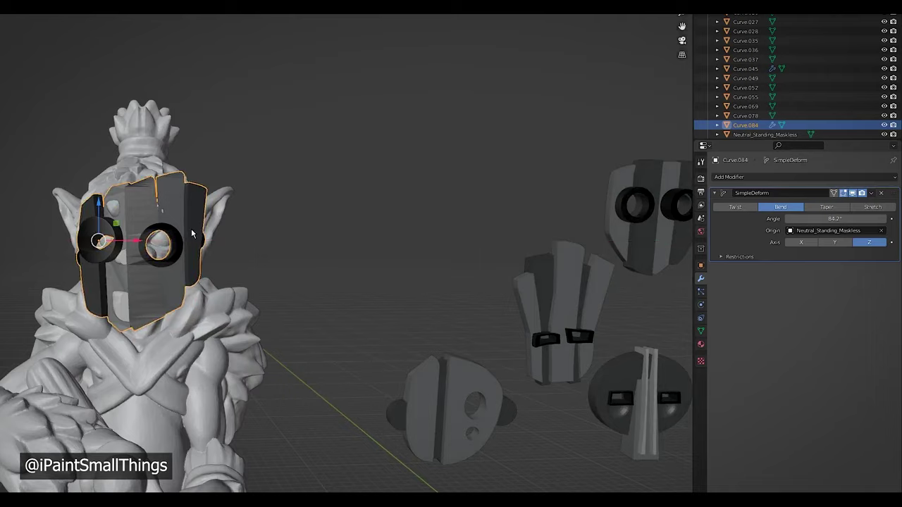
pyautogui.moveTo(257, 215); pyautogui.dragTo(160, 240, button='middle')
pyautogui.moveTo(187, 212); pyautogui.dragTo(174, 209)
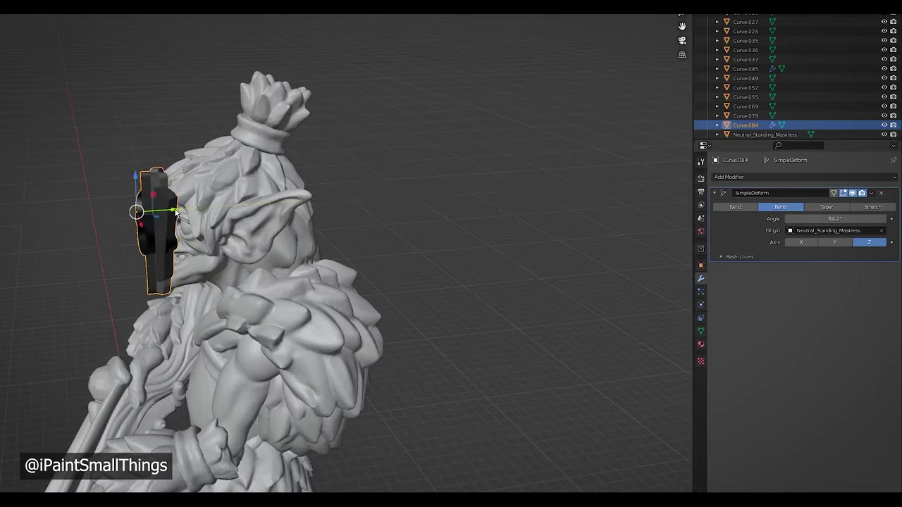
pyautogui.moveTo(176, 201); pyautogui.dragTo(263, 272, button='middle')
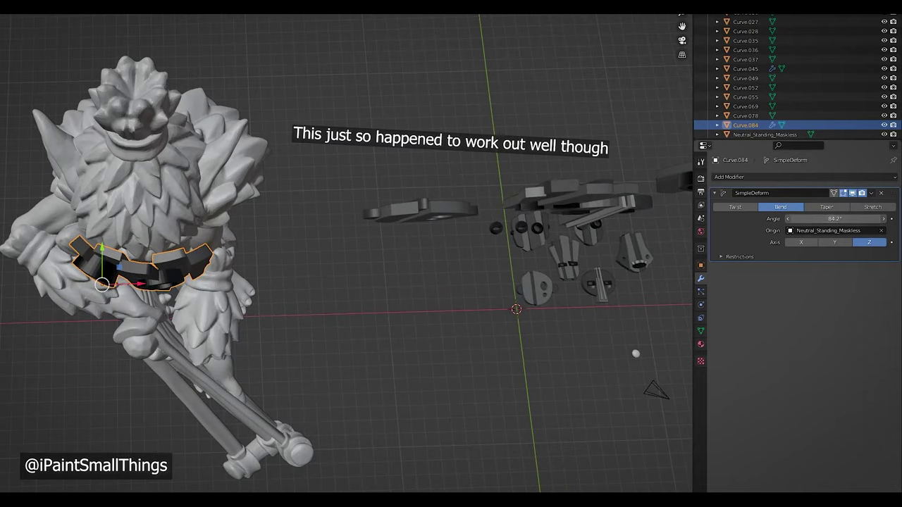
pyautogui.moveTo(267, 268); pyautogui.dragTo(272, 189, button='middle')
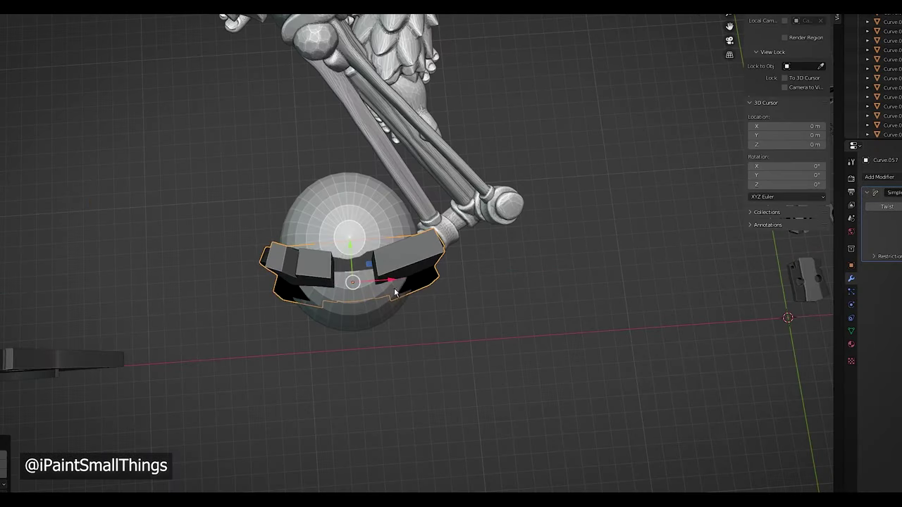
# Step: Try scaling the guide sphere along the Y axis behind the tall bent mask
pyautogui.moveTo(394, 287); pyautogui.dragTo(404, 206, button='middle')
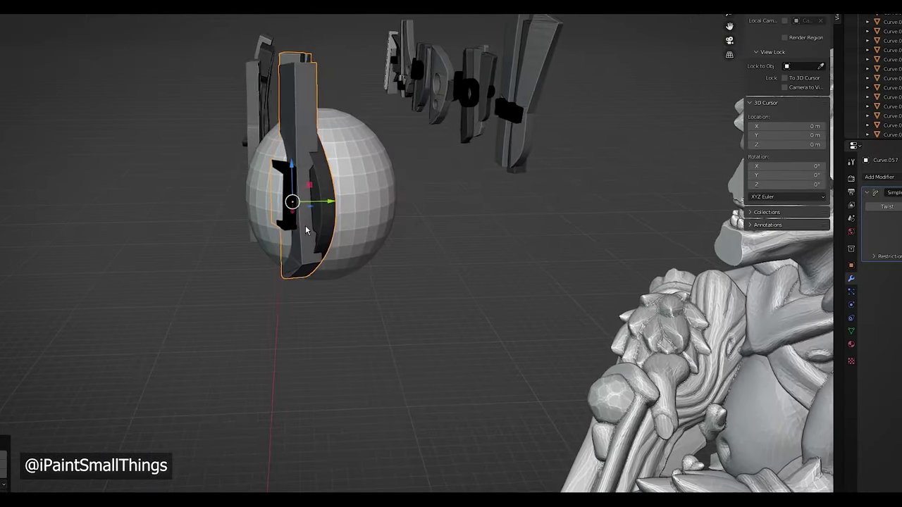
pyautogui.moveTo(305, 225); pyautogui.dragTo(369, 195, button='middle')
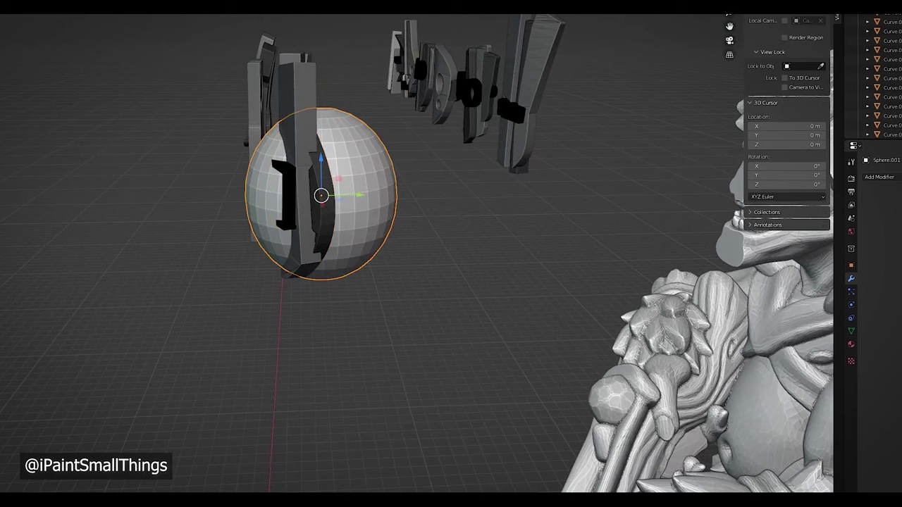
pyautogui.press('s')
pyautogui.press('y')
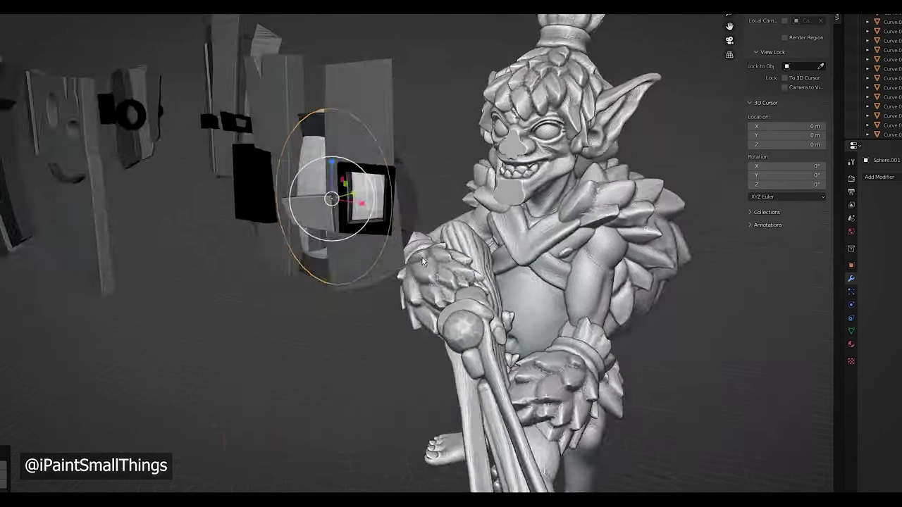
pyautogui.moveTo(421, 262); pyautogui.dragTo(393, 262, button='middle')
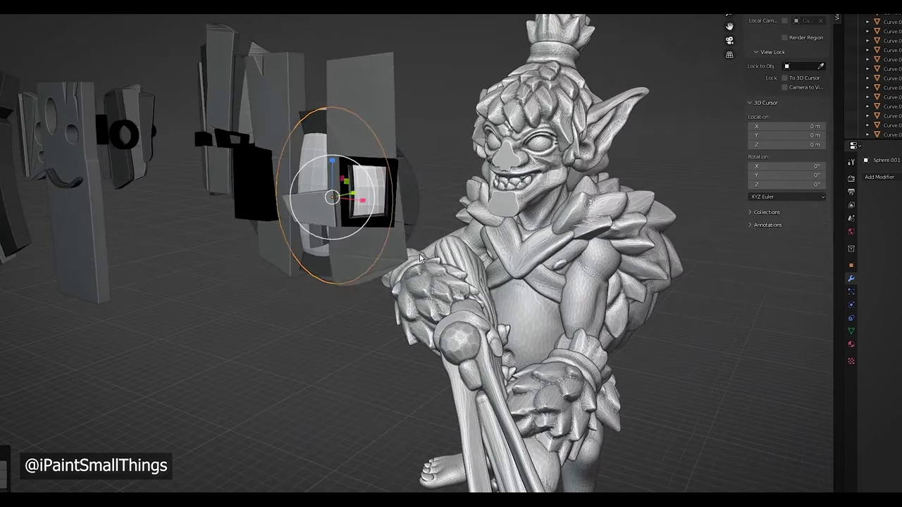
pyautogui.hotkey('ctrl', 'z')
# Step: Select the tall bent mask in front of the guide sphere
pyautogui.keyDown('shift'); pyautogui.click(348, 267); pyautogui.keyUp('shift')
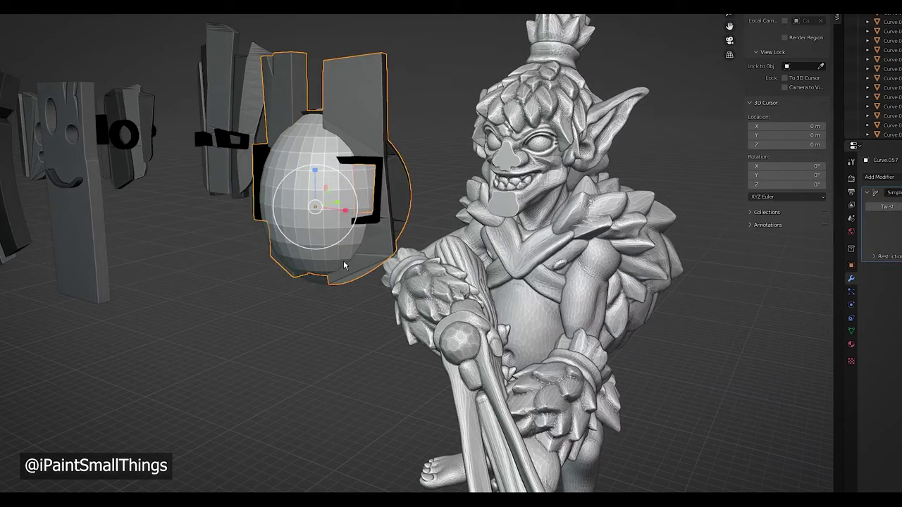